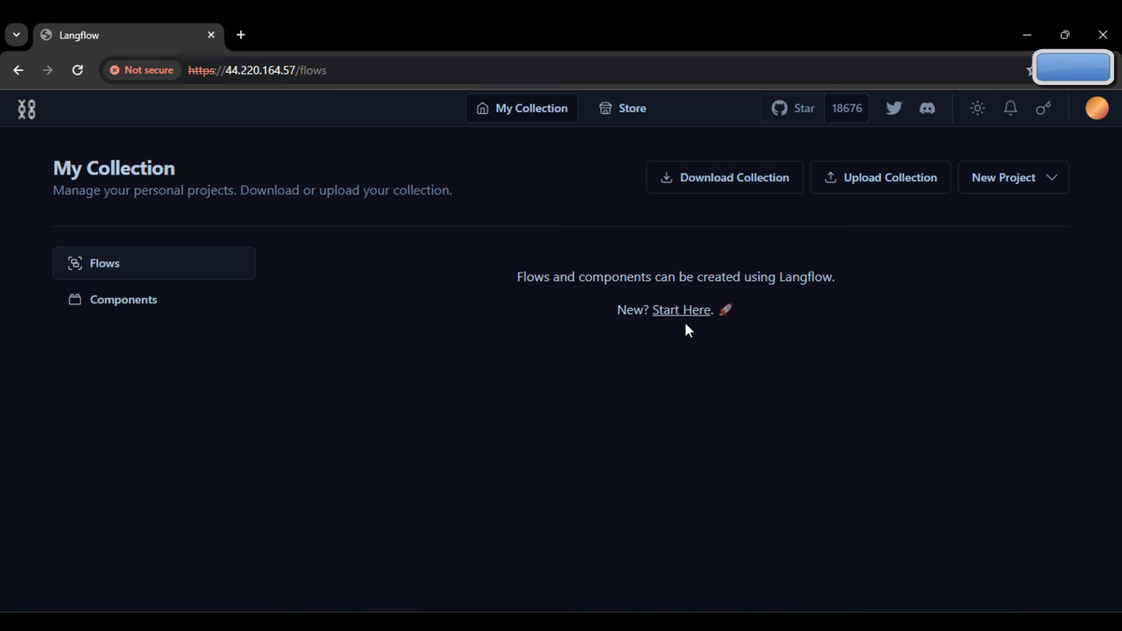
Step: Start a new flow and look through the LLMs and Chains component categories
{"action": "left_click", "coordinate": [675, 315]}
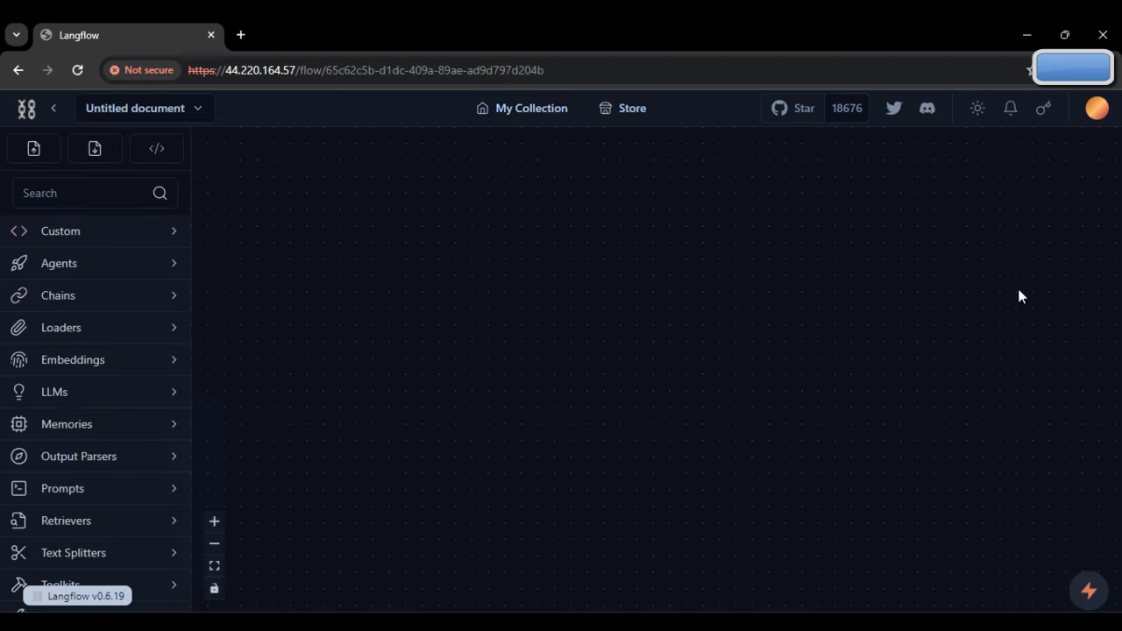
{"action": "left_click", "coordinate": [170, 396]}
{"action": "scroll", "coordinate": [79, 456], "scroll_direction": "down", "scroll_amount": 1}
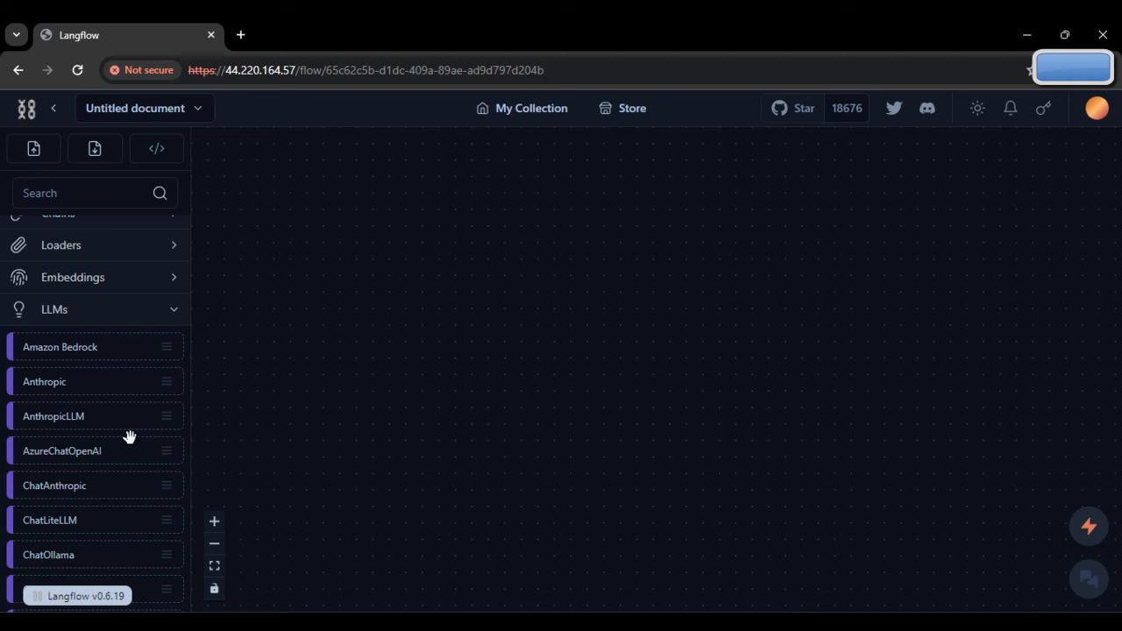
{"action": "left_click", "coordinate": [173, 312]}
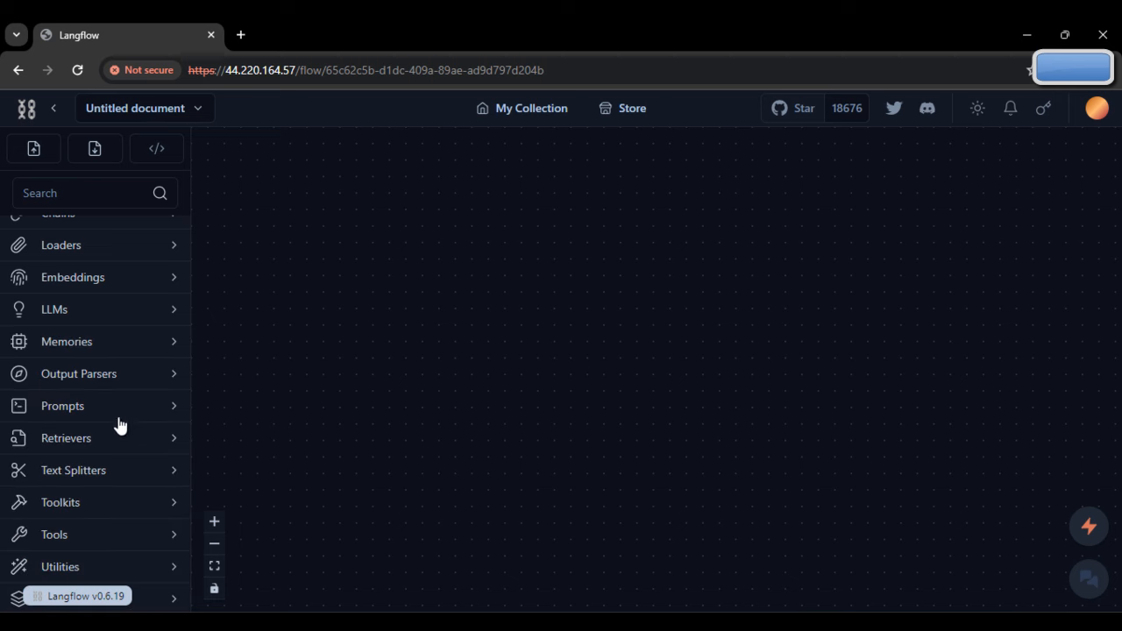
{"action": "scroll", "coordinate": [120, 425], "scroll_direction": "up", "scroll_amount": 2}
{"action": "left_click", "coordinate": [172, 298]}
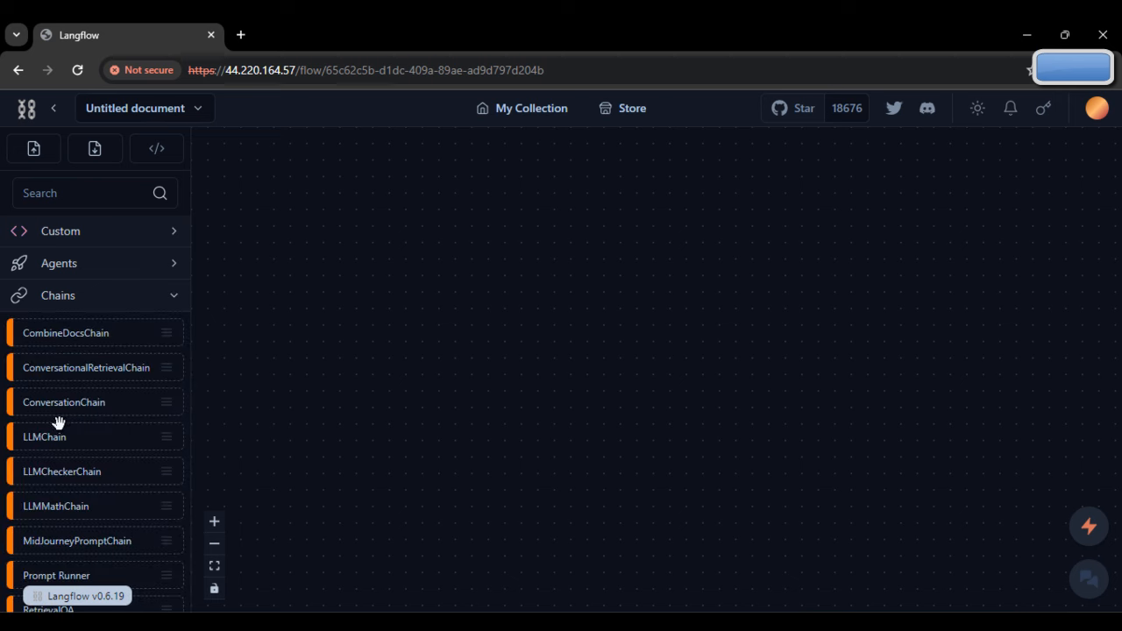
{"action": "left_click", "coordinate": [169, 302]}
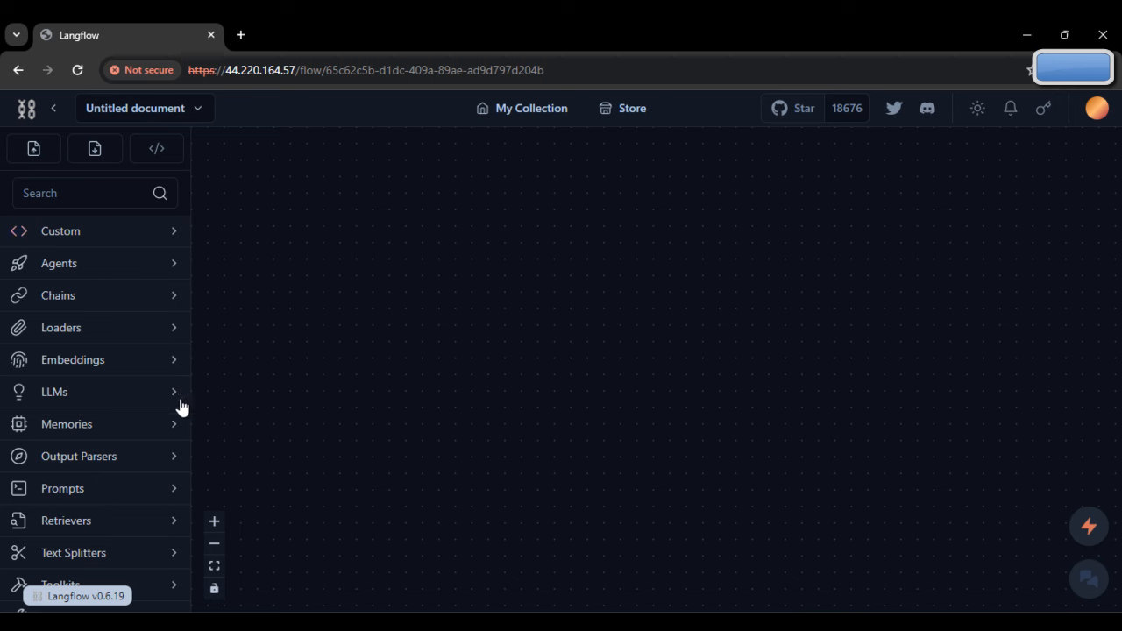
Step: Add a ConversationChain component from the Chains category and place it in the right half of the canvas
{"action": "left_click", "coordinate": [169, 307]}
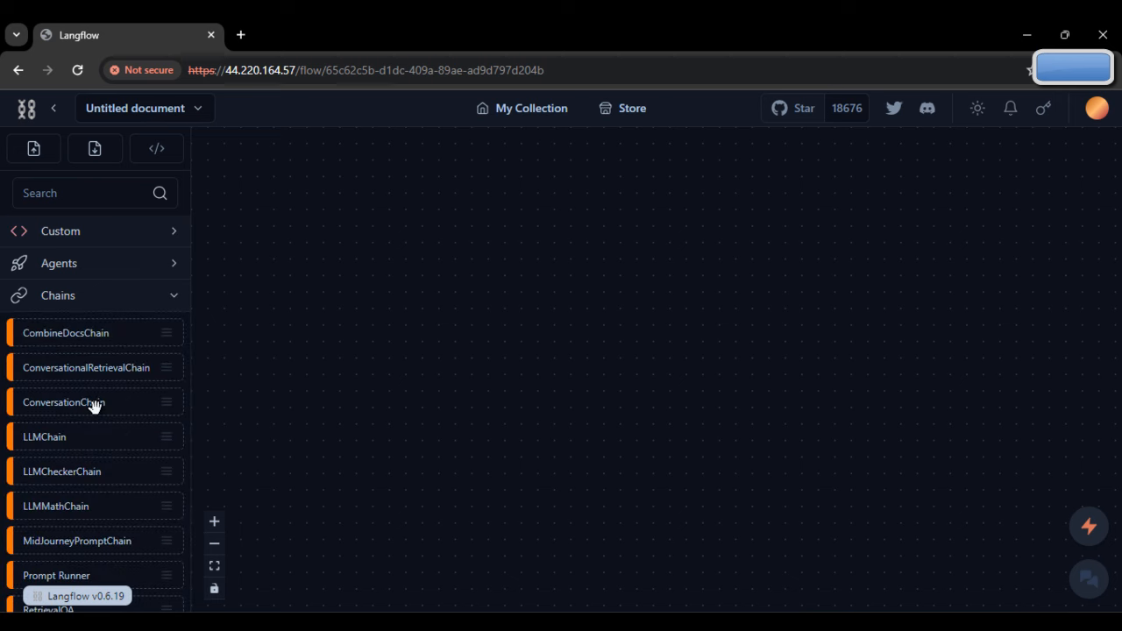
{"action": "left_click_drag", "start_coordinate": [93, 405], "coordinate": [746, 263]}
{"action": "left_click", "coordinate": [859, 297]}
{"action": "left_click_drag", "start_coordinate": [859, 298], "coordinate": [800, 261]}
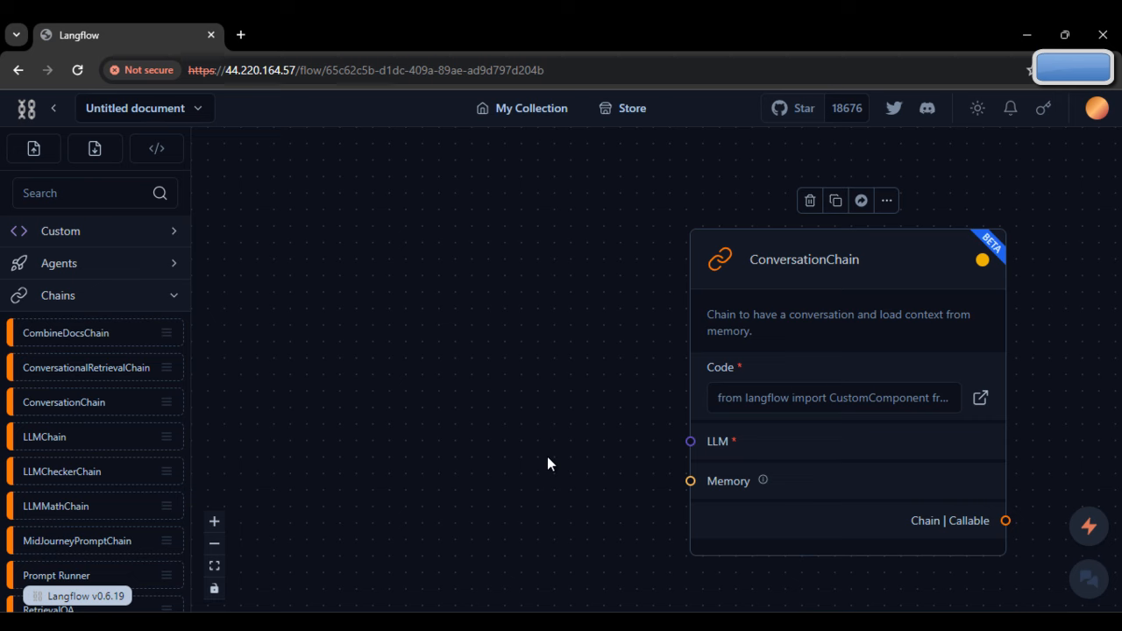
{"action": "left_click", "coordinate": [177, 303]}
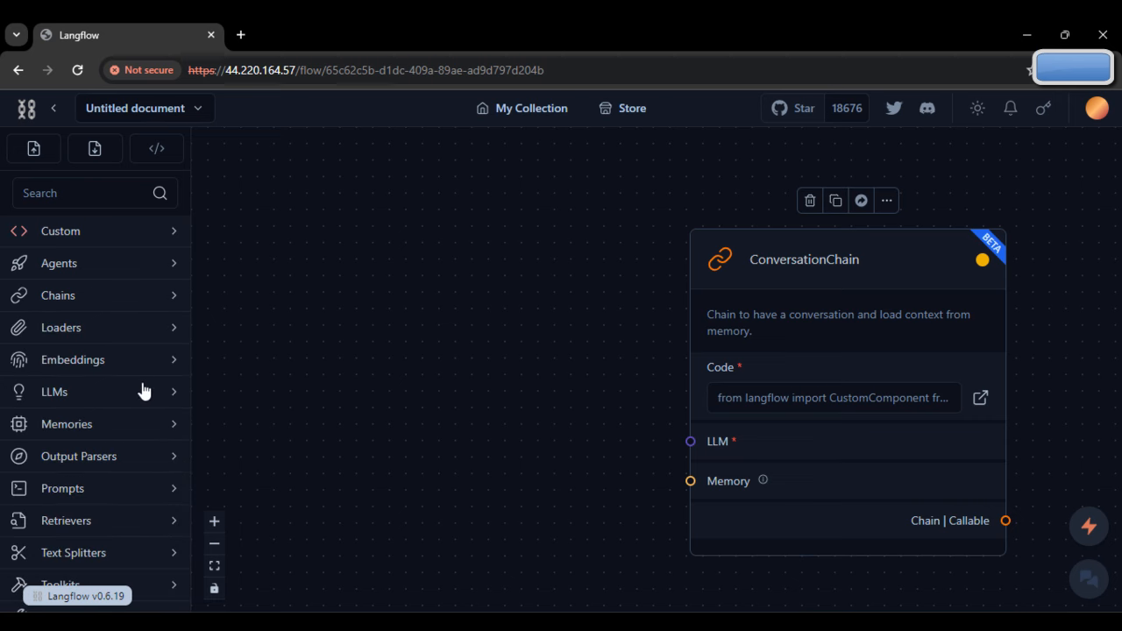
Step: Add a ChatOpenAI component from the LLMs category and place it to the left of ConversationChain
{"action": "left_click", "coordinate": [176, 397]}
{"action": "scroll", "coordinate": [104, 480], "scroll_direction": "down", "scroll_amount": 5}
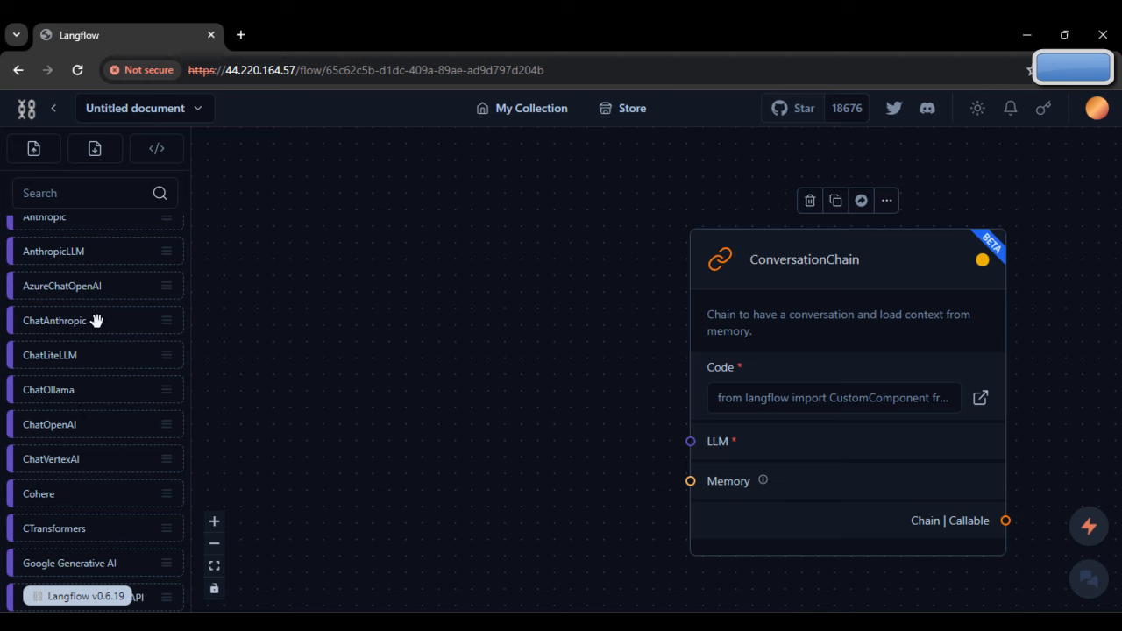
{"action": "left_click_drag", "start_coordinate": [77, 425], "coordinate": [356, 246]}
{"action": "left_click_drag", "start_coordinate": [447, 288], "coordinate": [367, 185]}
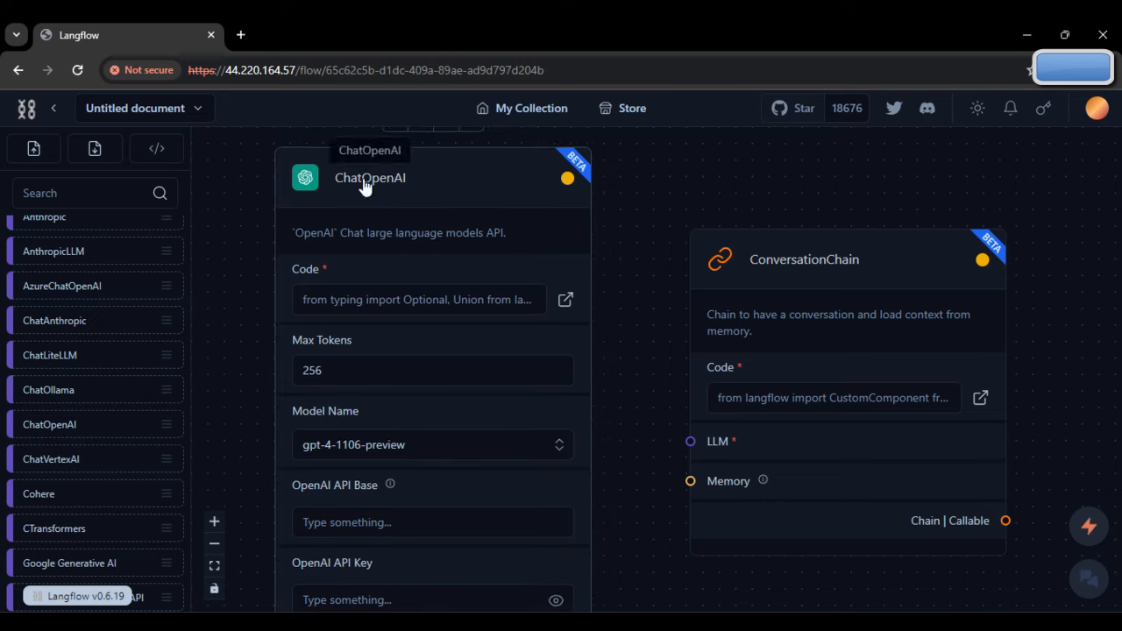
{"action": "scroll", "coordinate": [603, 329], "scroll_direction": "down", "scroll_amount": 2}
{"action": "left_click_drag", "start_coordinate": [415, 219], "coordinate": [386, 175]}
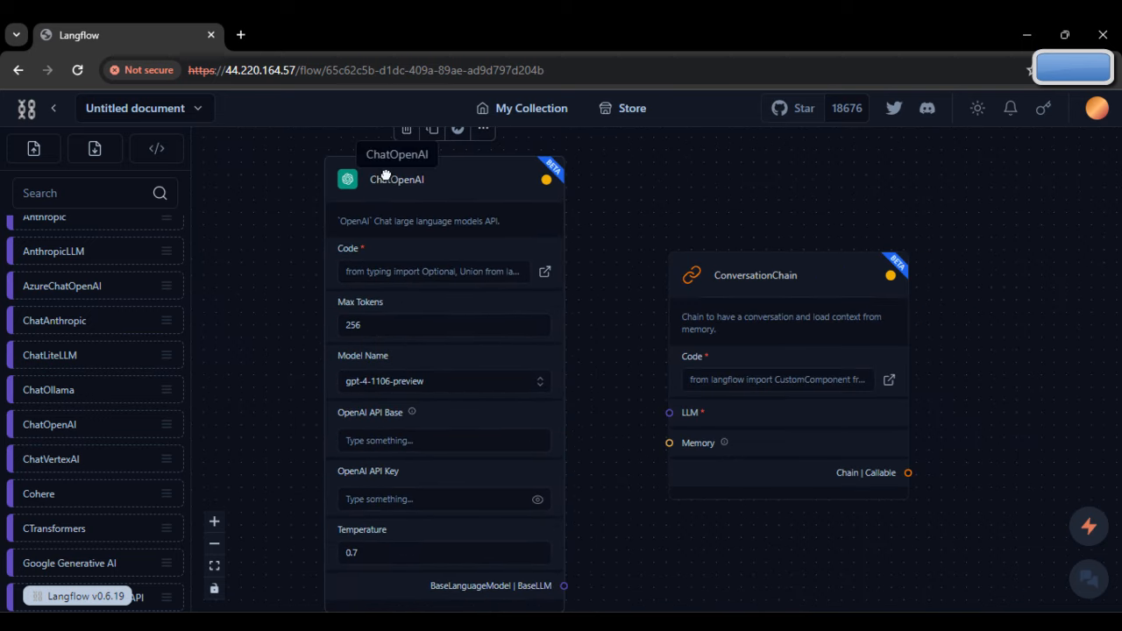
{"action": "scroll", "coordinate": [584, 296], "scroll_direction": "down", "scroll_amount": 1}
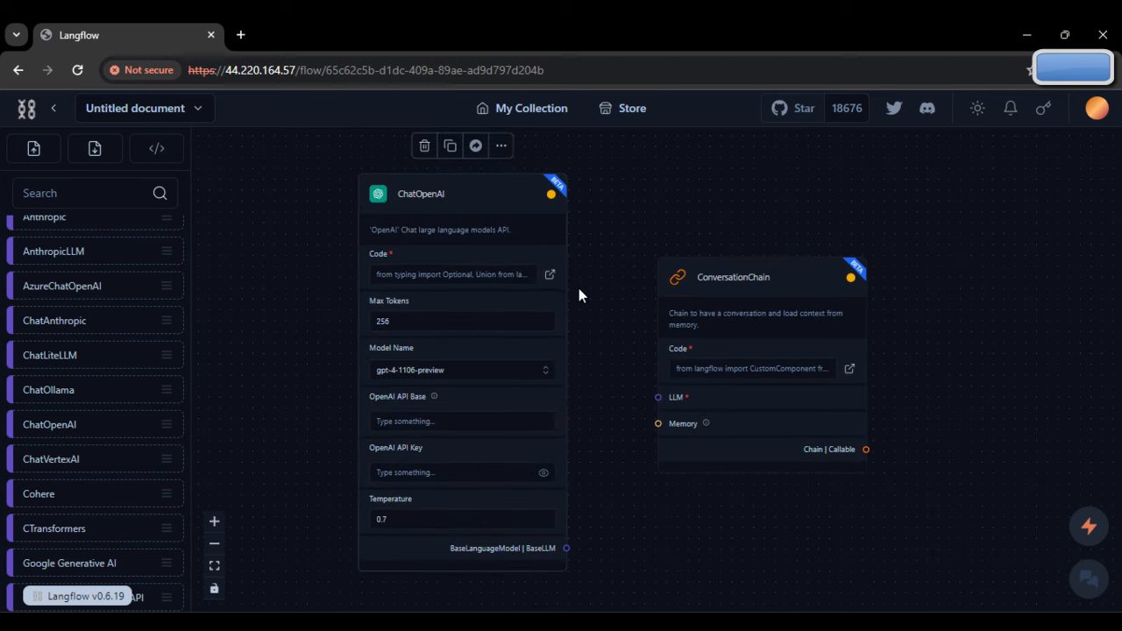
Step: Paste the OpenAI API key into the OpenAI API Key field of the ChatOpenAI component
{"action": "scroll", "coordinate": [578, 287], "scroll_direction": "up", "scroll_amount": 3}
{"action": "scroll", "coordinate": [578, 287], "scroll_direction": "down", "scroll_amount": 1}
{"action": "scroll", "coordinate": [578, 293], "scroll_direction": "down", "scroll_amount": 2}
{"action": "scroll", "coordinate": [578, 293], "scroll_direction": "down", "scroll_amount": 1}
{"action": "scroll", "coordinate": [578, 293], "scroll_direction": "up", "scroll_amount": 1}
{"action": "scroll", "coordinate": [579, 294], "scroll_direction": "up", "scroll_amount": 1}
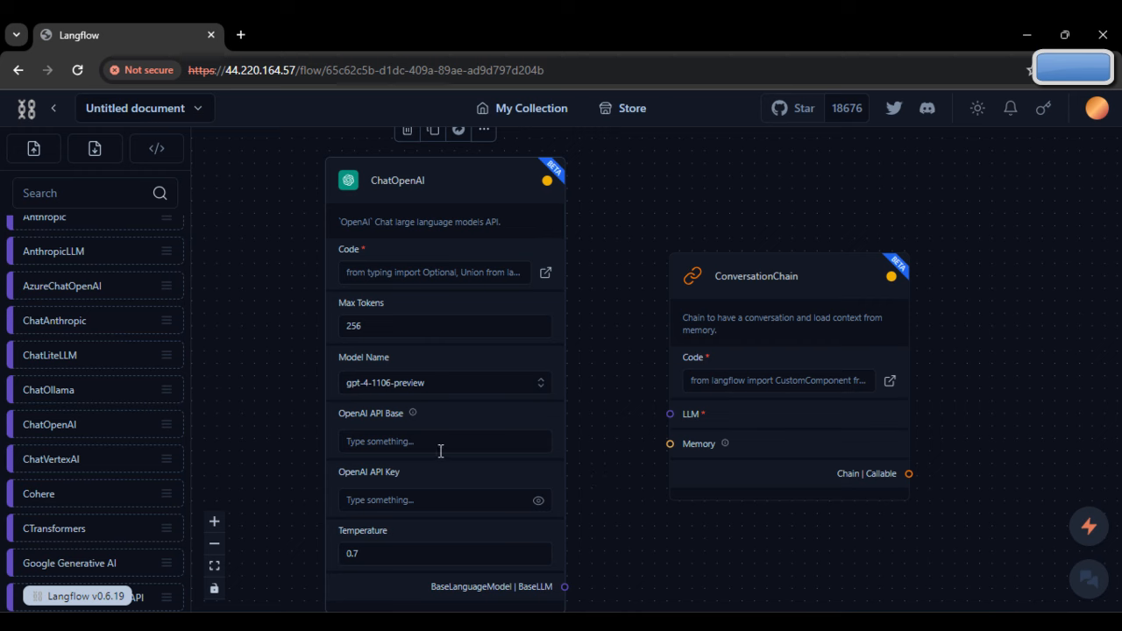
{"action": "left_click", "coordinate": [404, 501]}
{"action": "key", "text": "ctrl+v"}
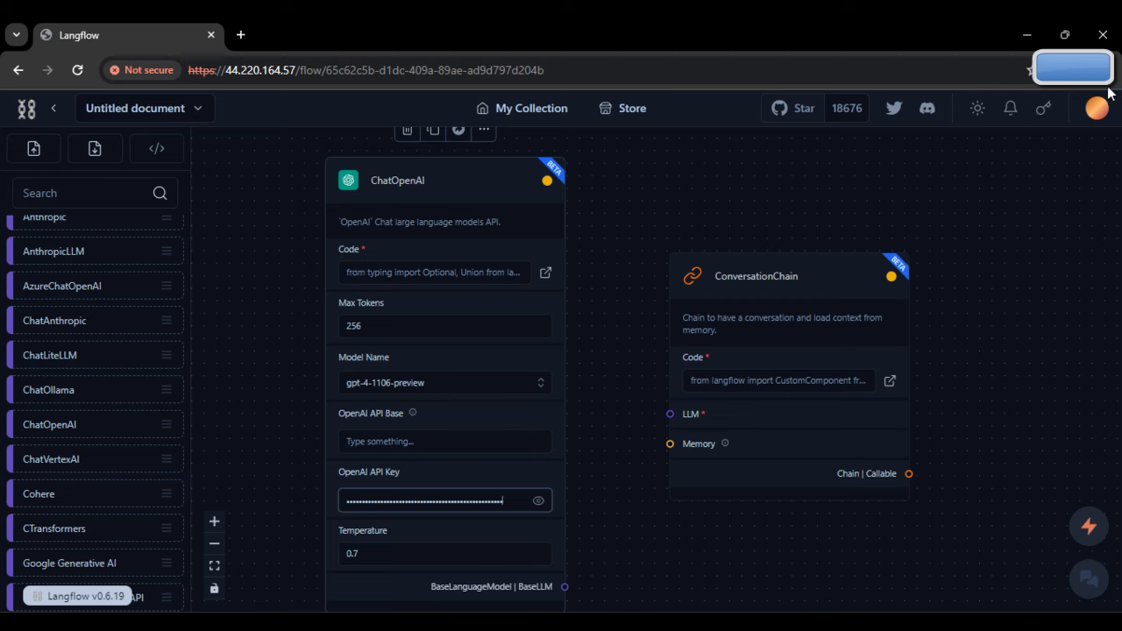
Step: Open the ChatGPT site in a new incognito Chrome window
{"action": "key", "text": "ctrl+t"}
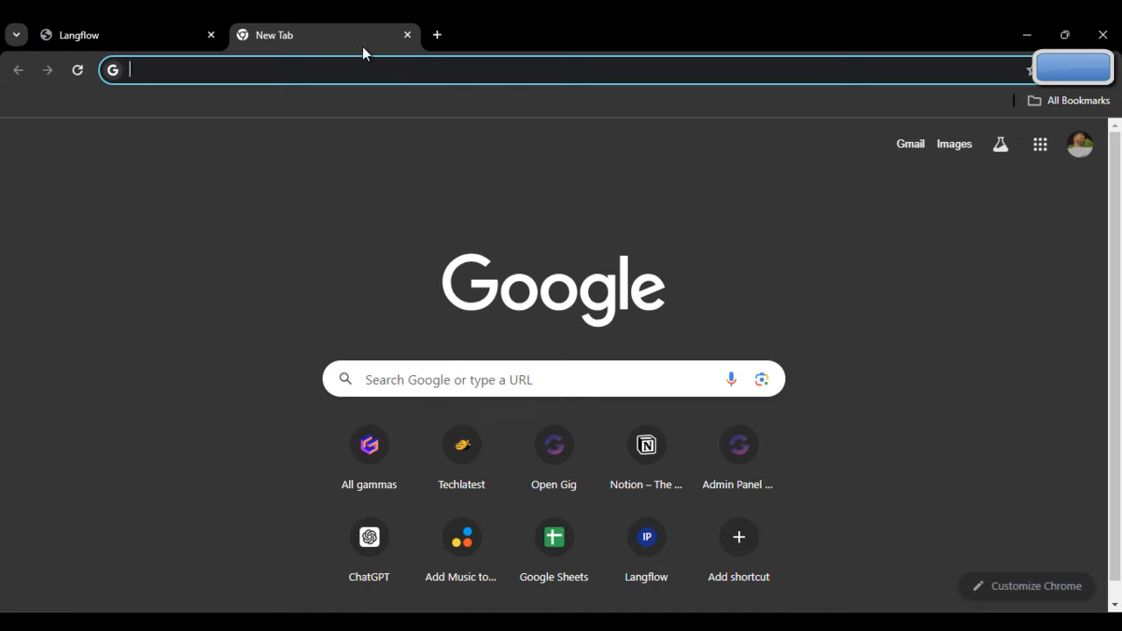
{"action": "left_click", "coordinate": [406, 35]}
{"action": "key", "text": "ctrl+shift+n"}
{"action": "type", "text": "chat"}
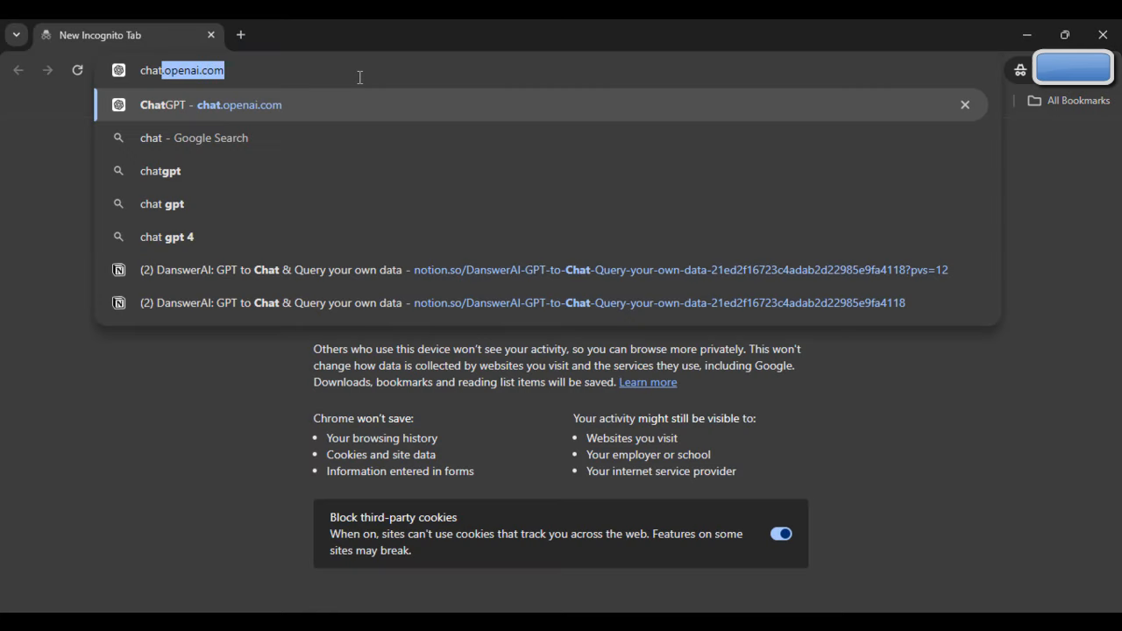
{"action": "key", "text": "Return"}
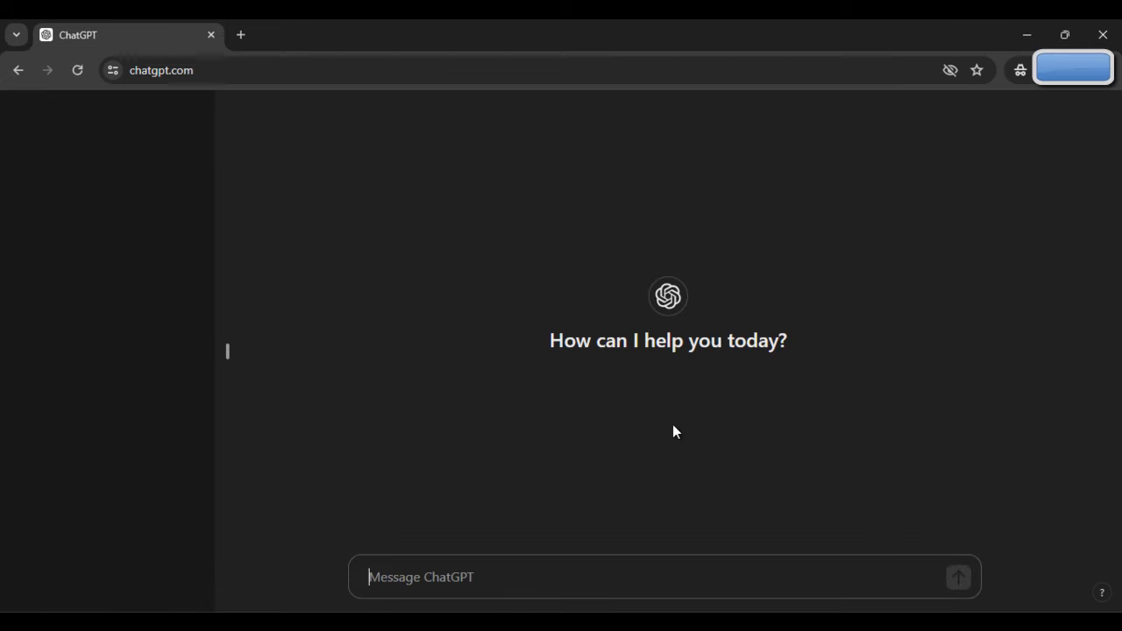
Step: Search Google for "openai api key" in a new incognito tab
{"action": "left_click", "coordinate": [242, 35]}
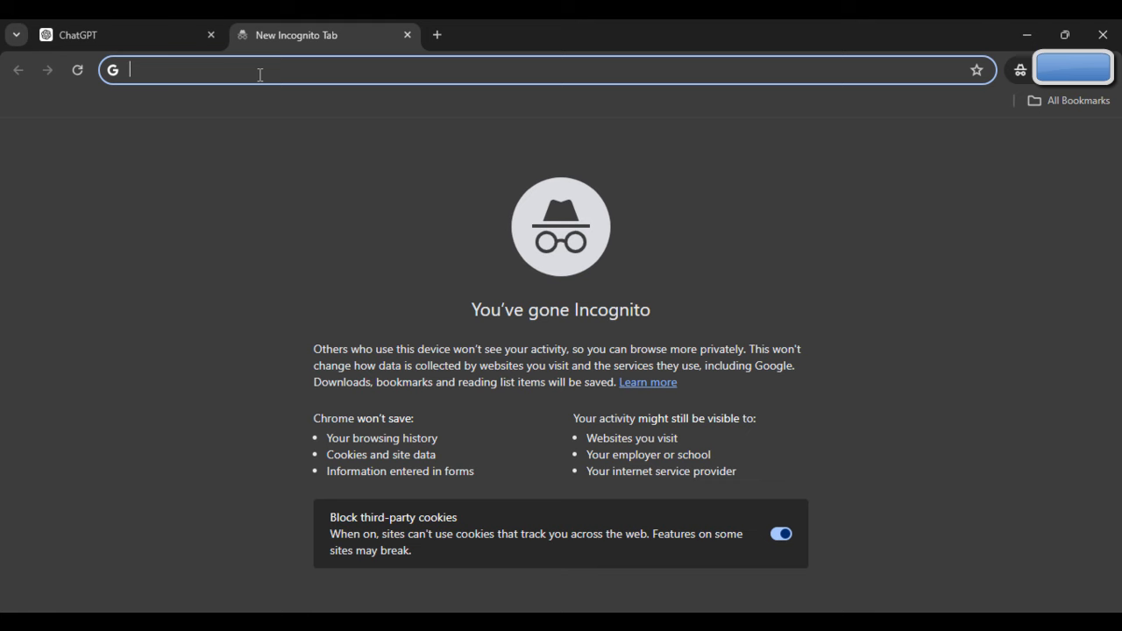
{"action": "type", "text": "openaio"}
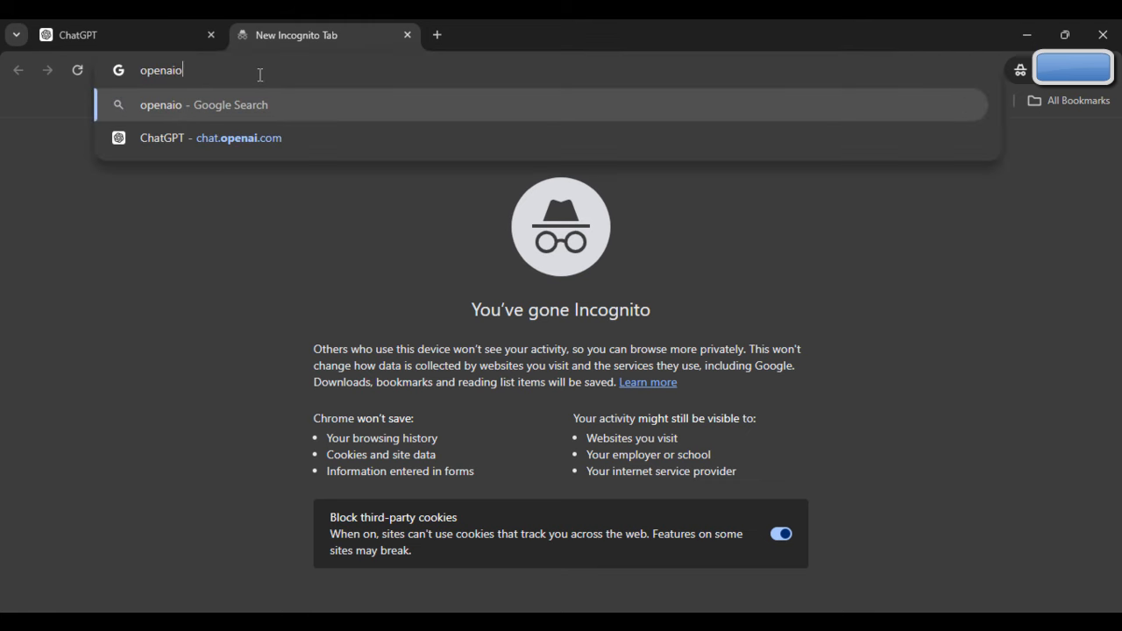
{"action": "key", "text": "BackSpace"}
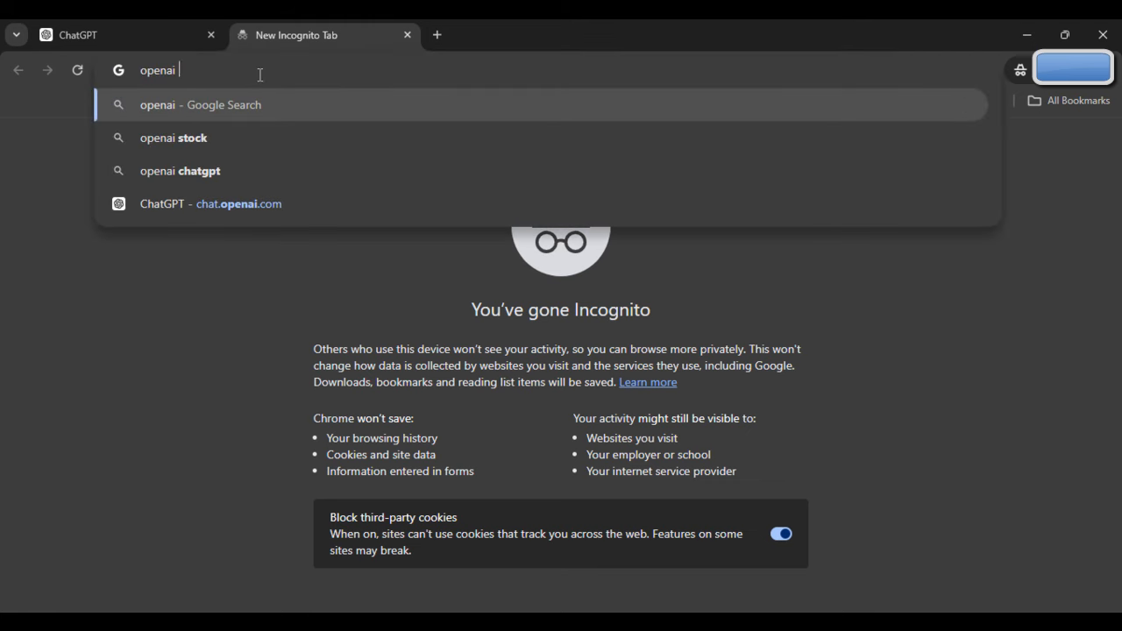
{"action": "type", "text": "api key"}
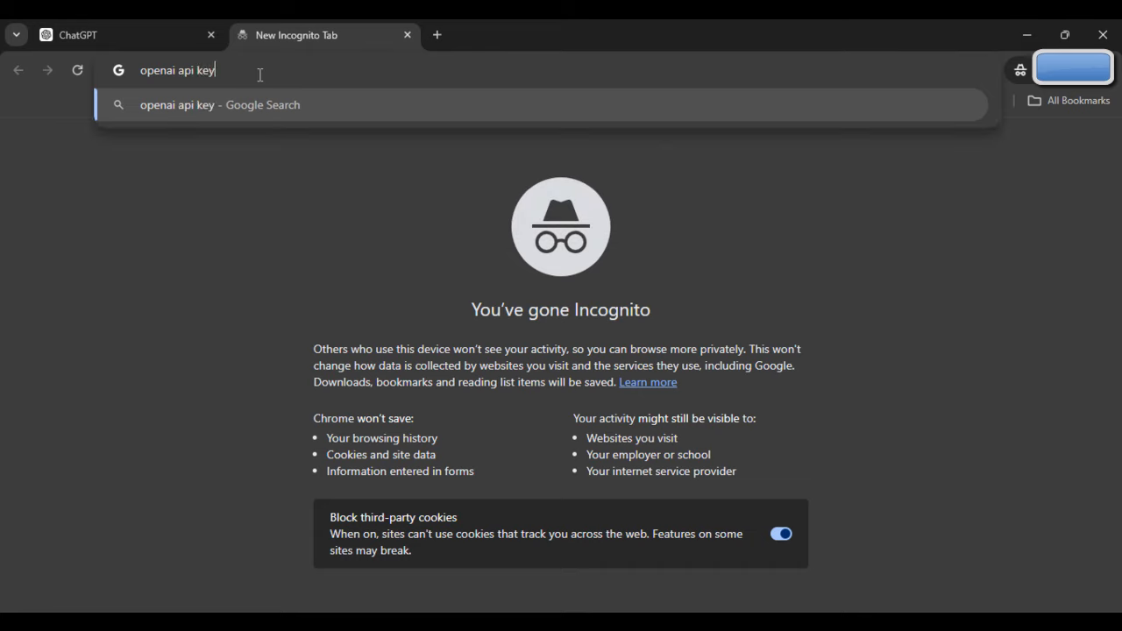
{"action": "key", "text": "Return"}
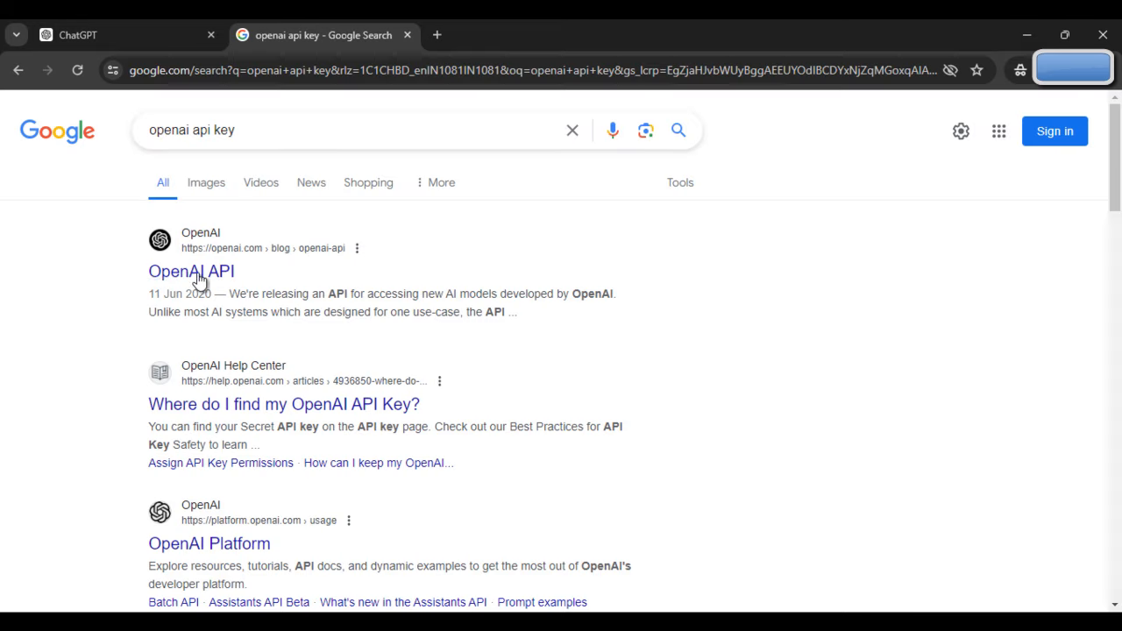
Step: Open the OpenAI API page from the search results and go to its account sign-up page
{"action": "left_click", "coordinate": [204, 275]}
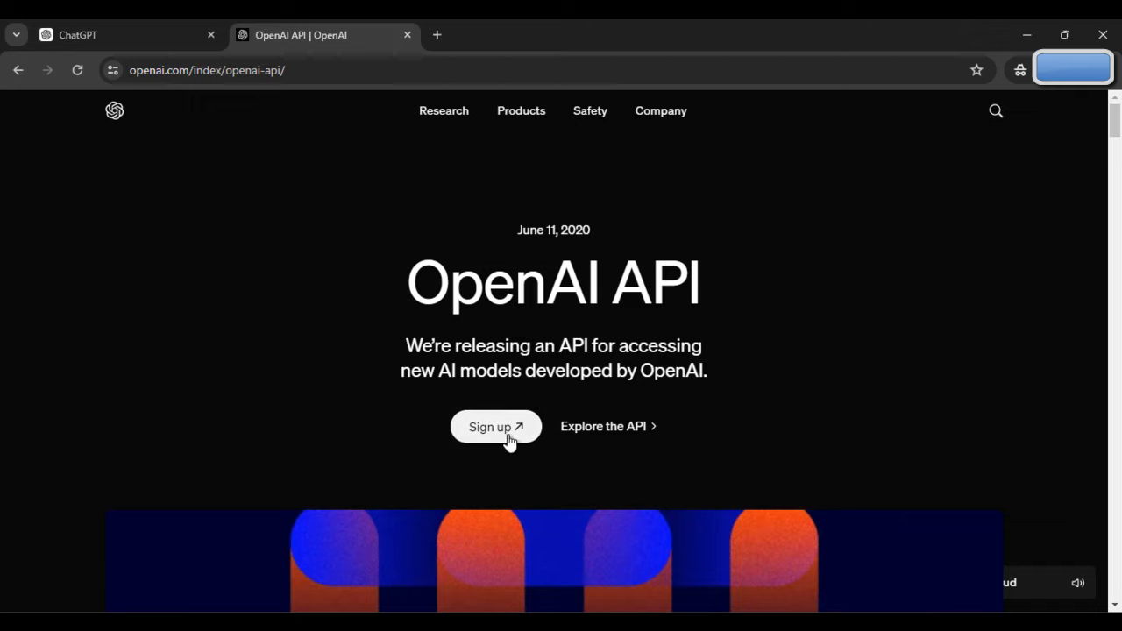
{"action": "left_click", "coordinate": [508, 436]}
{"action": "left_click", "coordinate": [373, 39]}
{"action": "left_click", "coordinate": [440, 30]}
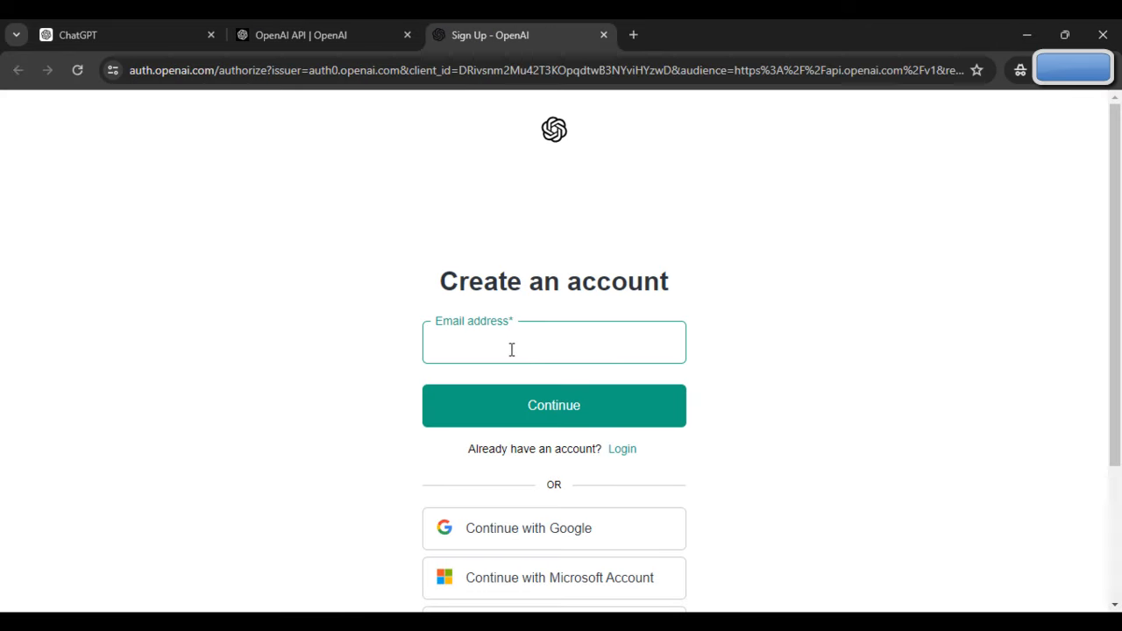
Step: Leave the OpenAI sign-up page and switch back to the Langflow window with the open flow
{"action": "left_click", "coordinate": [313, 18]}
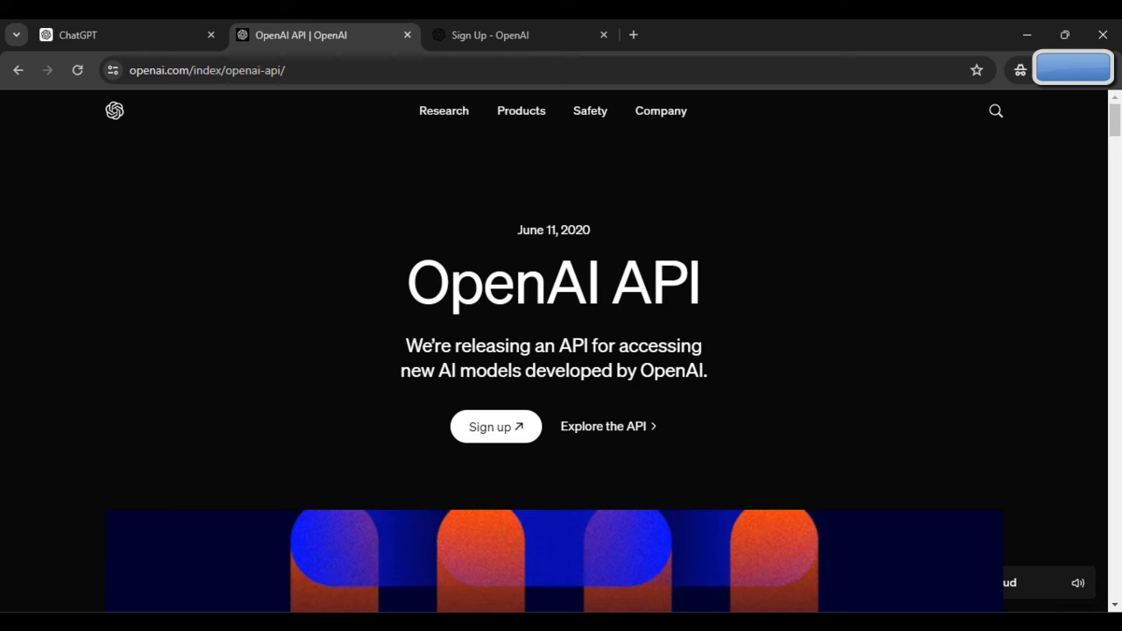
{"action": "mouse_move", "coordinate": [745, 621]}
{"action": "left_click", "coordinate": [716, 576]}
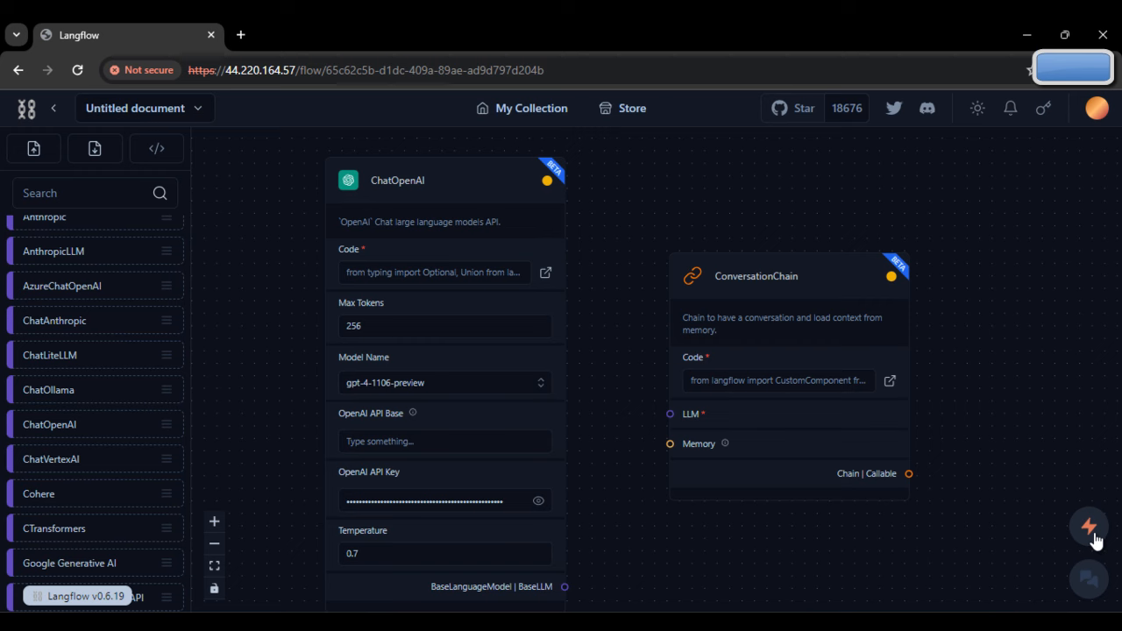
Step: Connect the BaseLanguageModel | BaseLLM output of ChatOpenAI to the LLM input of ConversationChain
{"action": "mouse_move", "coordinate": [567, 586]}
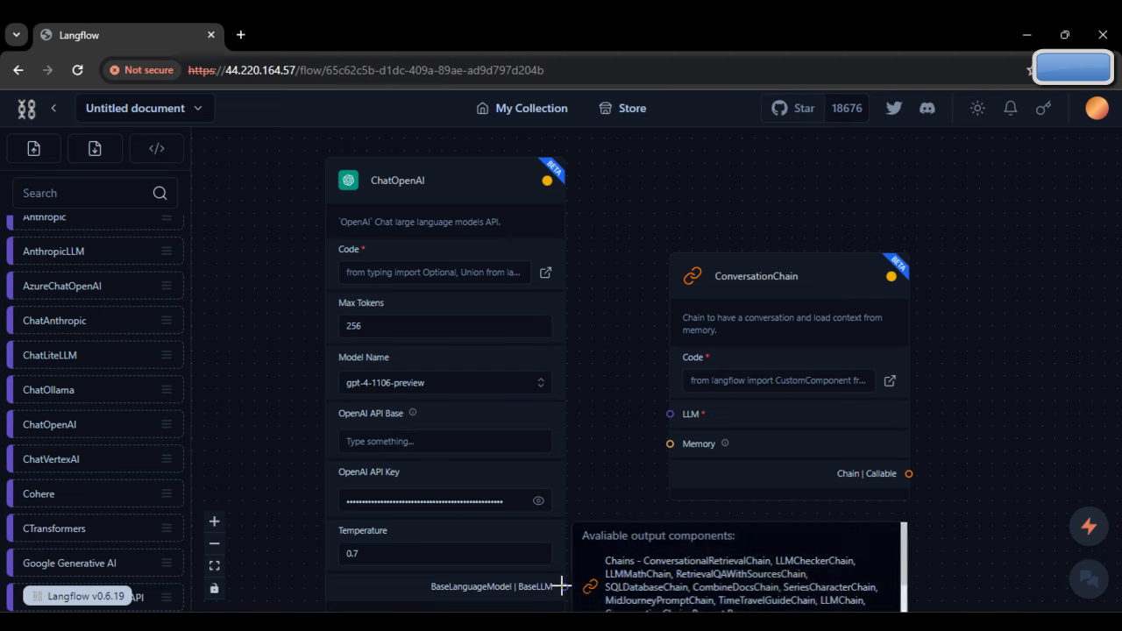
{"action": "left_click_drag", "start_coordinate": [561, 585], "coordinate": [614, 517]}
{"action": "left_click_drag", "start_coordinate": [631, 430], "coordinate": [671, 408]}
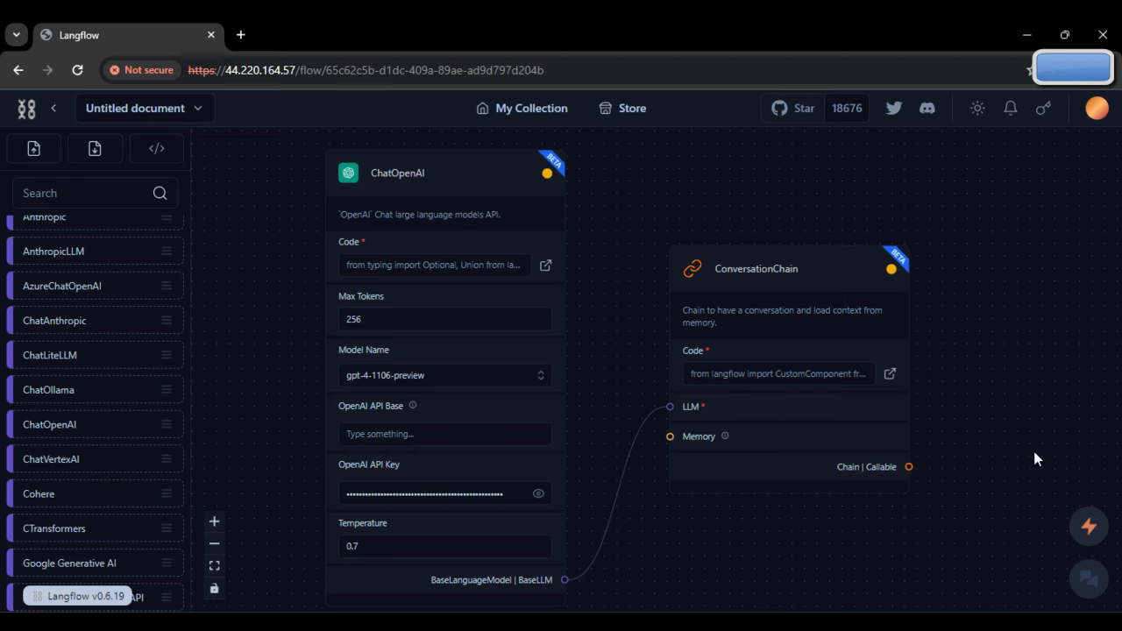
Step: Build the flow and send the message "Hi" in its chat
{"action": "left_click", "coordinate": [1098, 527]}
{"action": "left_click", "coordinate": [1087, 580]}
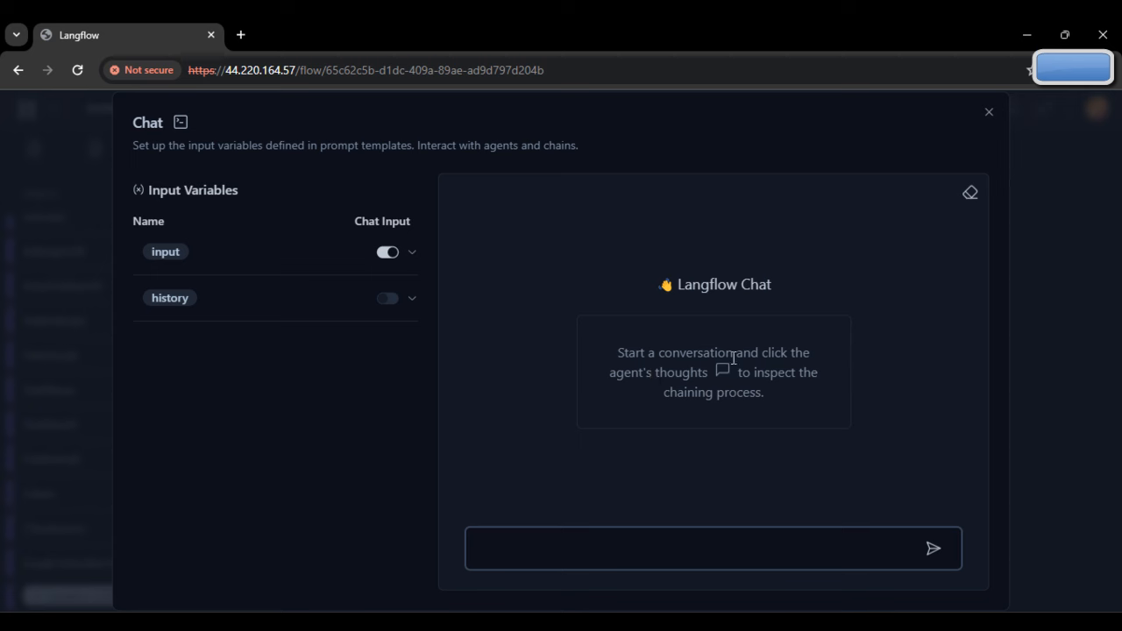
{"action": "type", "text": "Hi"}
{"action": "key", "text": "Return"}
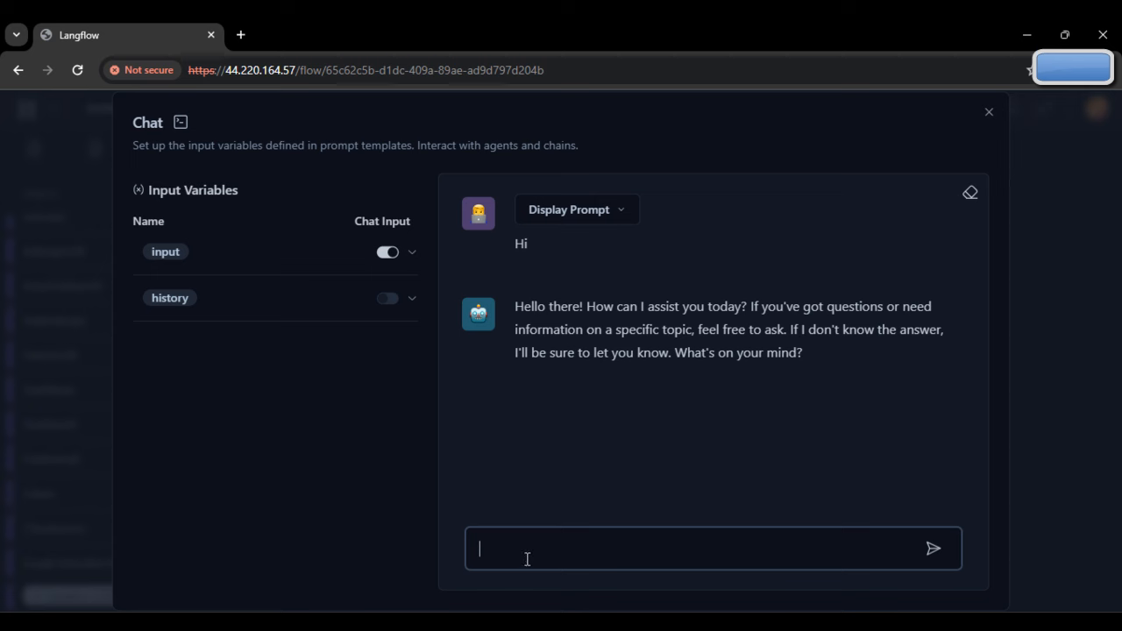
Step: Ask the chatbot "Who are You?"
{"action": "type", "text": "Who sare"}
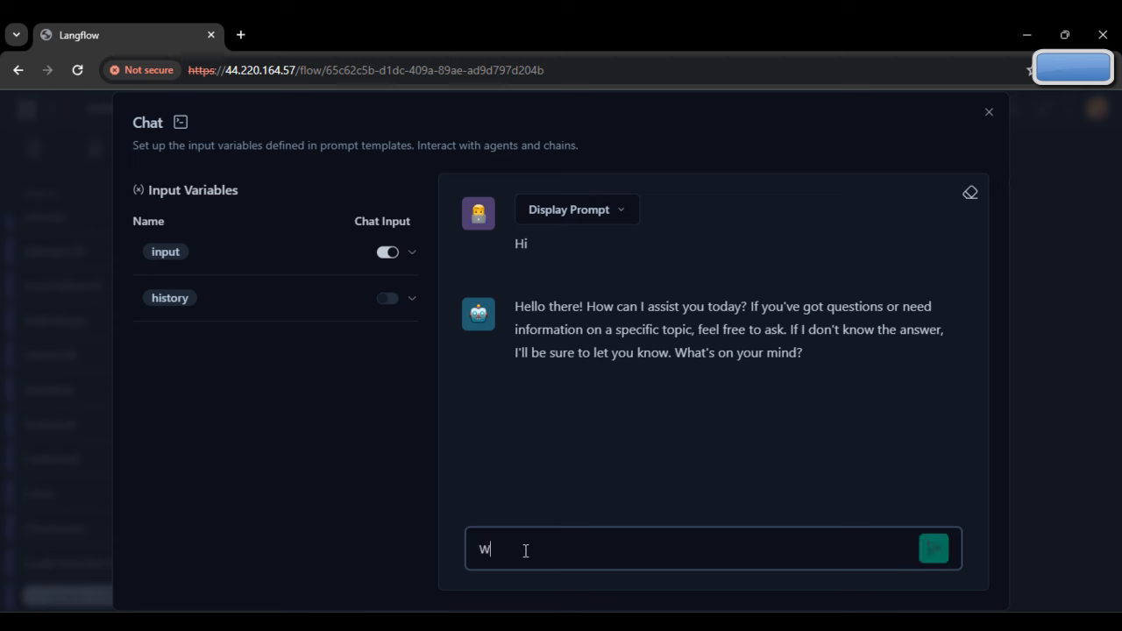
{"action": "key", "text": "BackSpace"}
{"action": "key", "text": "BackSpace"}
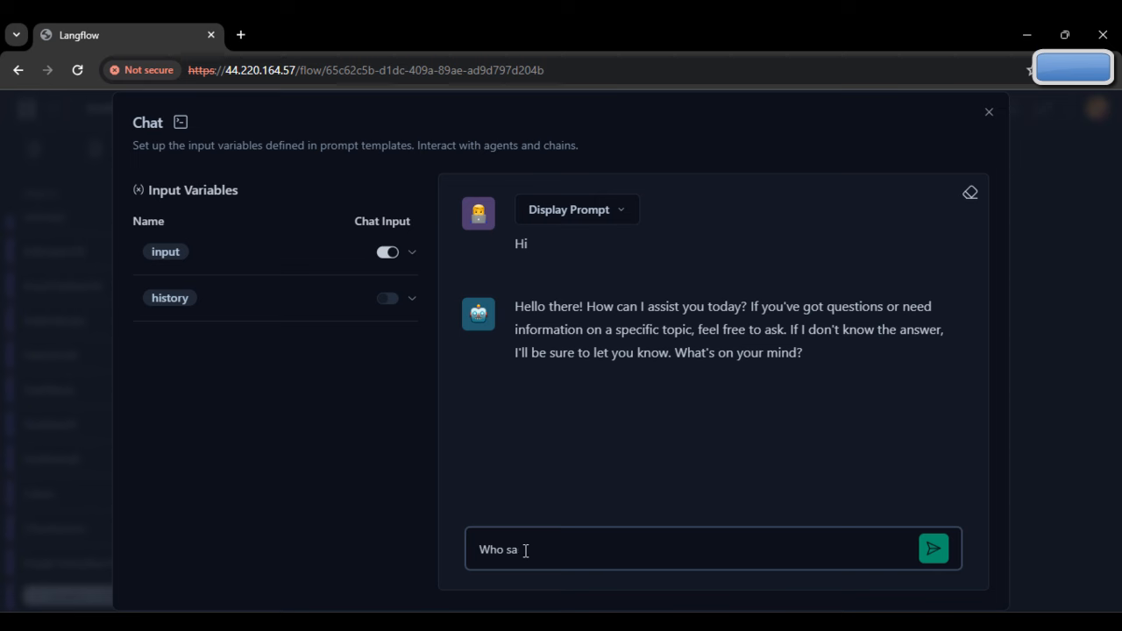
{"action": "type", "text": "e You?"}
{"action": "key", "text": "Return"}
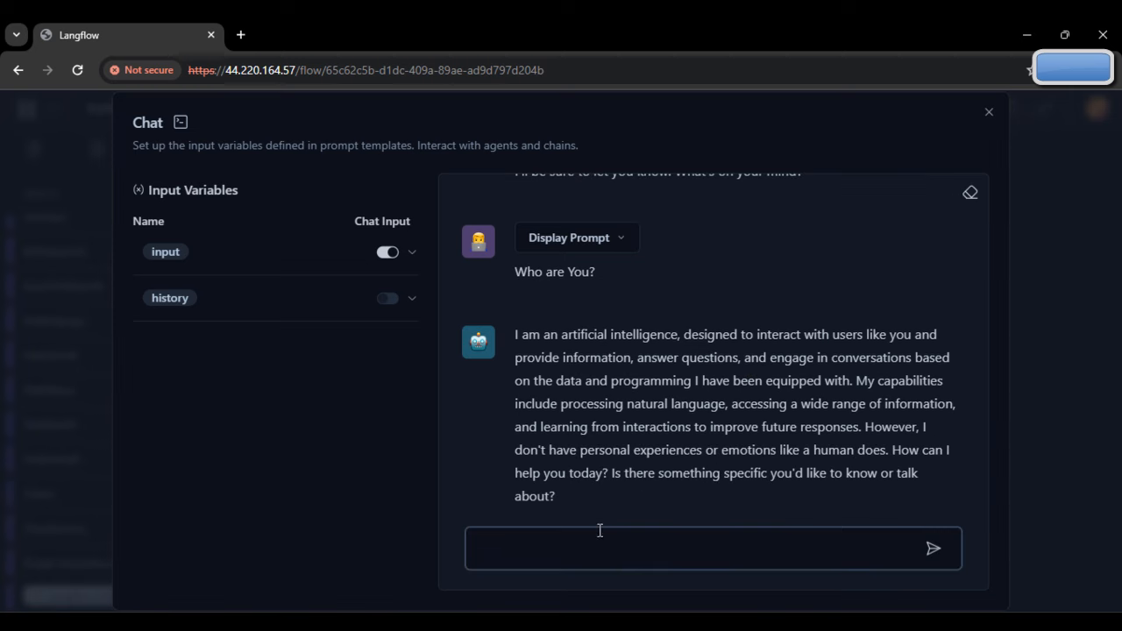
Step: Ask the chatbot "What is Your Name?"
{"action": "type", "text": "What is Yopu"}
{"action": "key", "text": "BackSpace"}
{"action": "type", "text": "uer"}
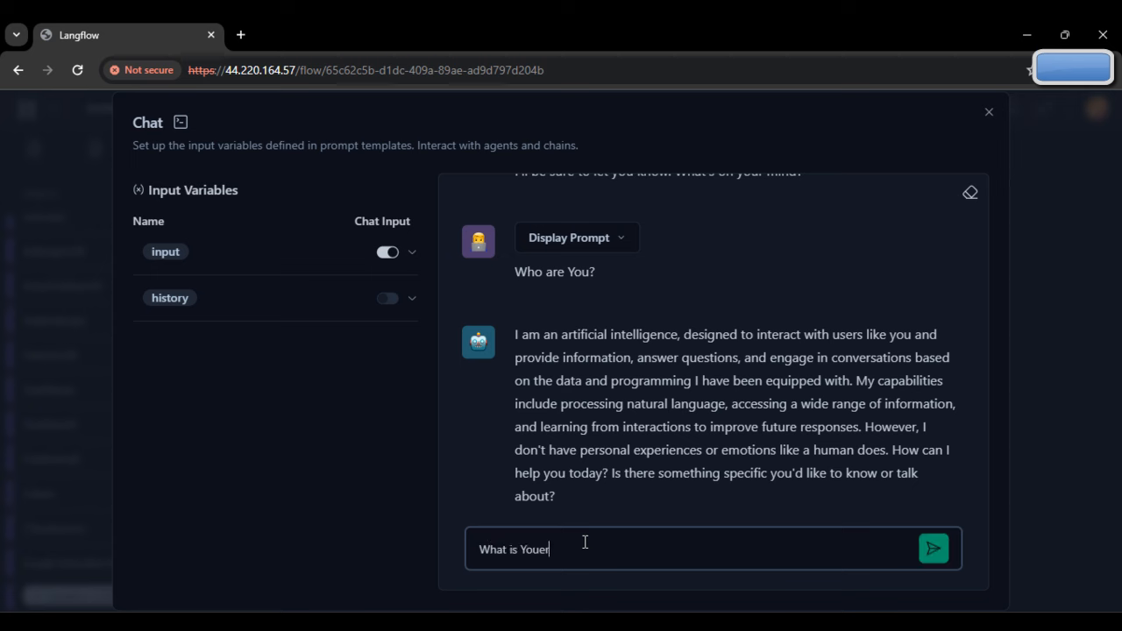
{"action": "type", "text": "r Name?"}
{"action": "key", "text": "Return"}
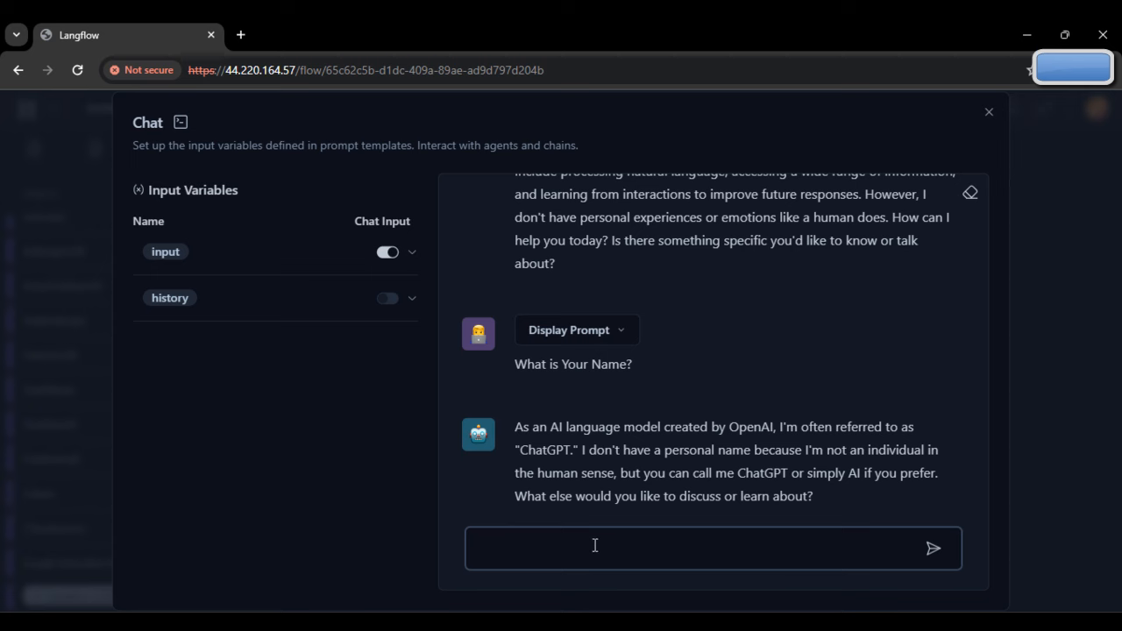
Step: Ask the chatbot "What is Python?" and close the chat after the reply
{"action": "type", "text": "What is Puyt"}
{"action": "key", "text": "BackSpace"}
{"action": "key", "text": "BackSpace"}
{"action": "type", "text": "h"}
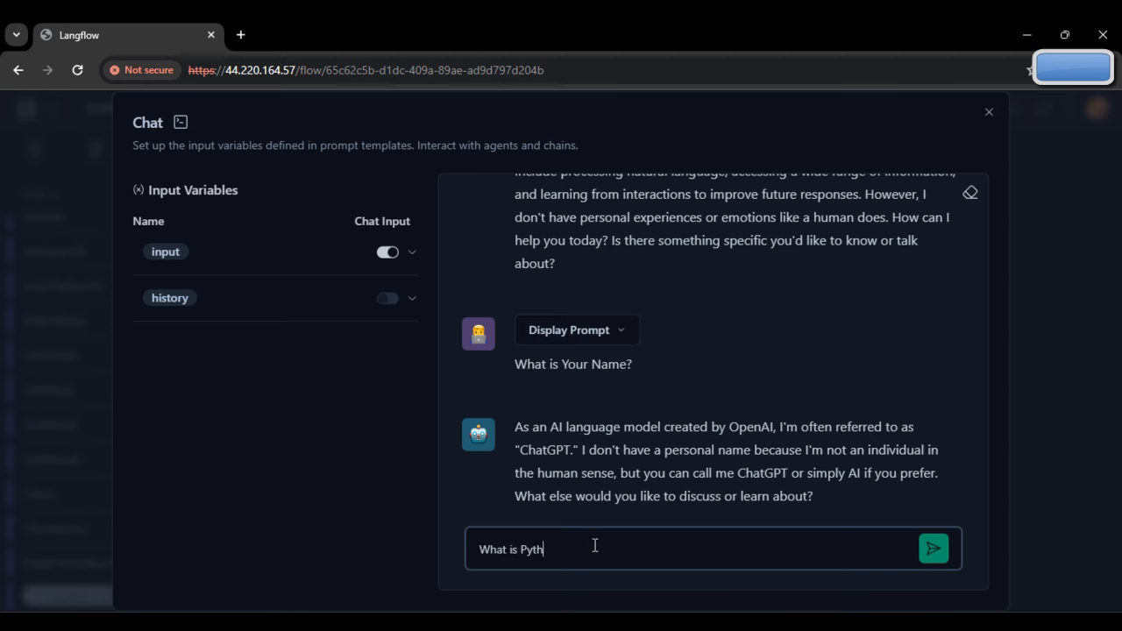
{"action": "type", "text": "on?"}
{"action": "key", "text": "Return"}
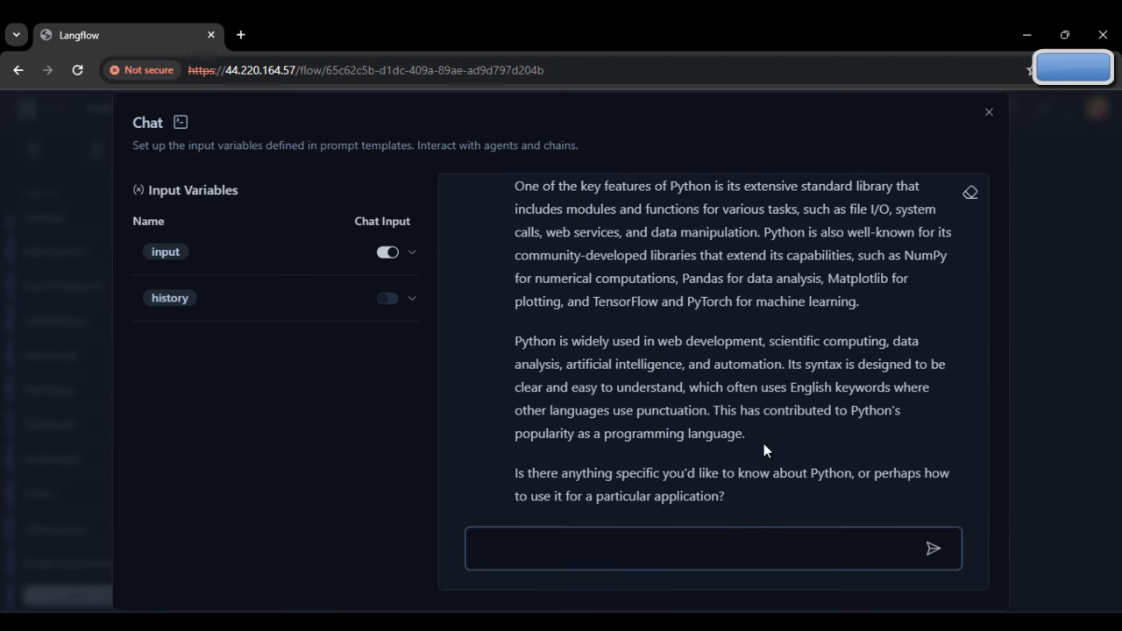
{"action": "left_click", "coordinate": [986, 120]}
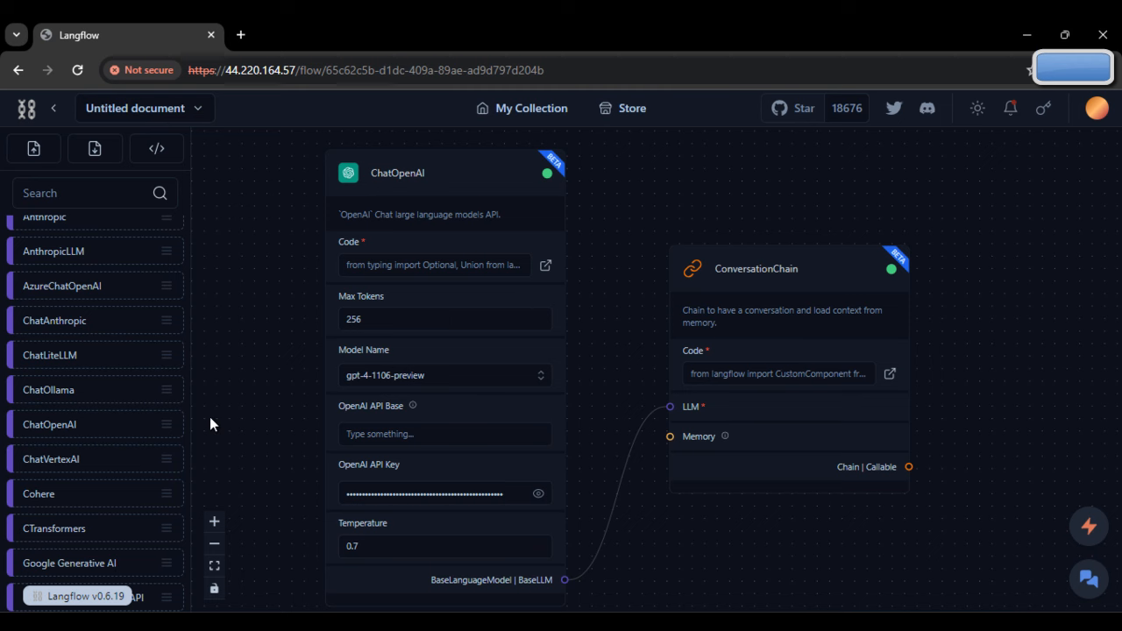
Step: Rearrange the canvas so the ConversationChain node sits close beside the ChatOpenAI node, with both fully in view
{"action": "scroll", "coordinate": [209, 416], "scroll_direction": "up", "scroll_amount": 3}
{"action": "scroll", "coordinate": [692, 349], "scroll_direction": "down", "scroll_amount": 3}
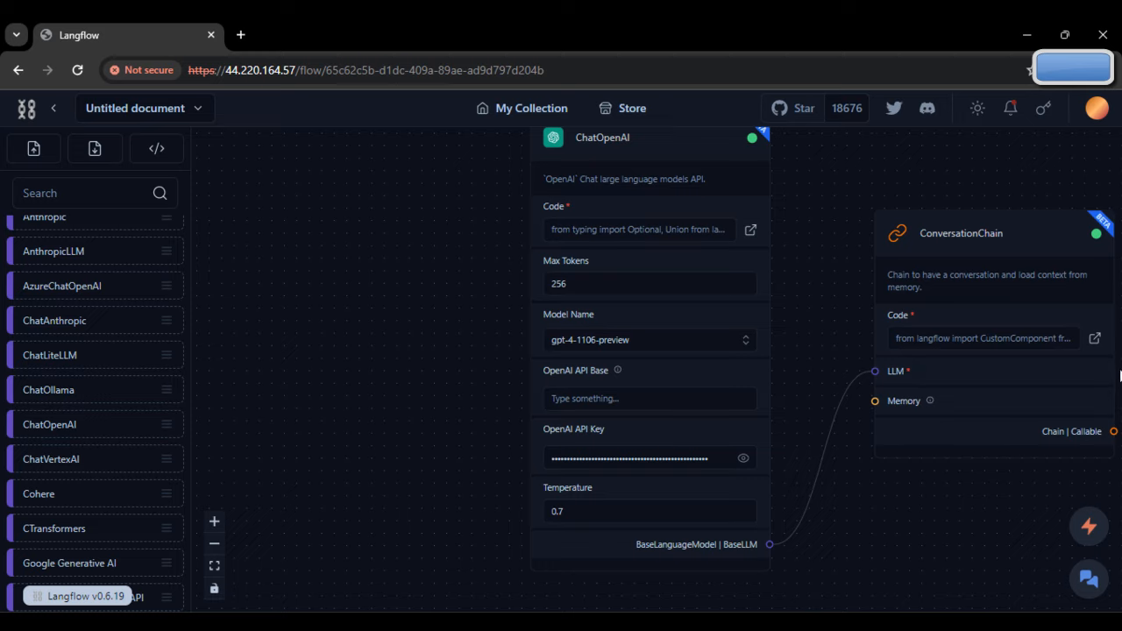
{"action": "scroll", "coordinate": [968, 382], "scroll_direction": "down", "scroll_amount": 3}
{"action": "scroll", "coordinate": [981, 380], "scroll_direction": "up", "scroll_amount": 3}
{"action": "left_click_drag", "start_coordinate": [808, 273], "coordinate": [507, 275]}
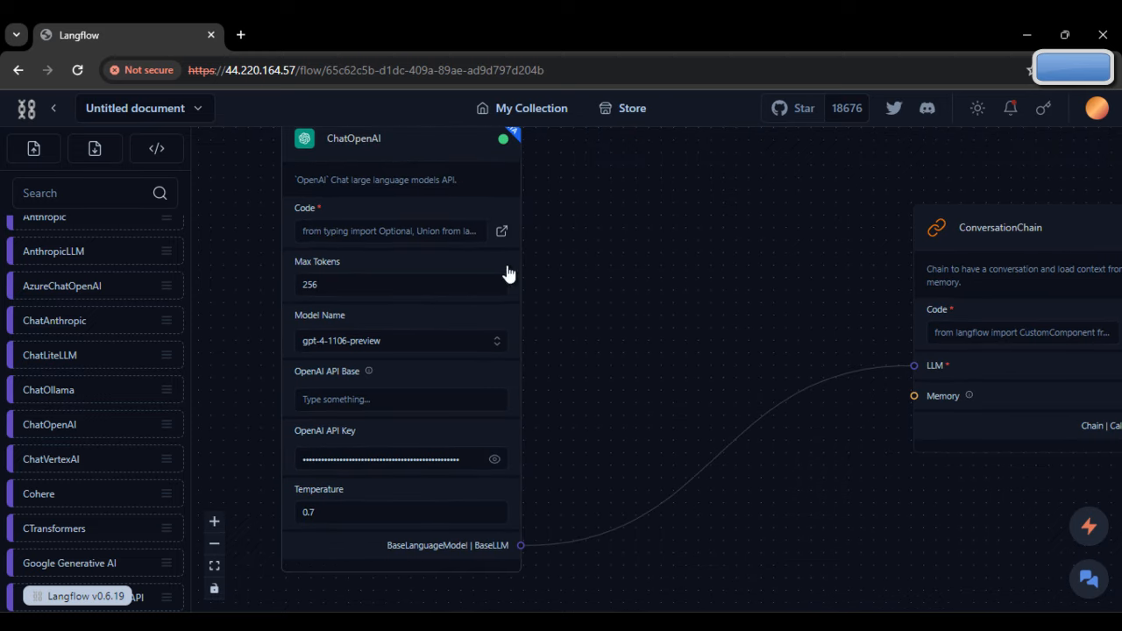
{"action": "left_click_drag", "start_coordinate": [979, 220], "coordinate": [753, 251]}
{"action": "left_click_drag", "start_coordinate": [406, 138], "coordinate": [463, 169]}
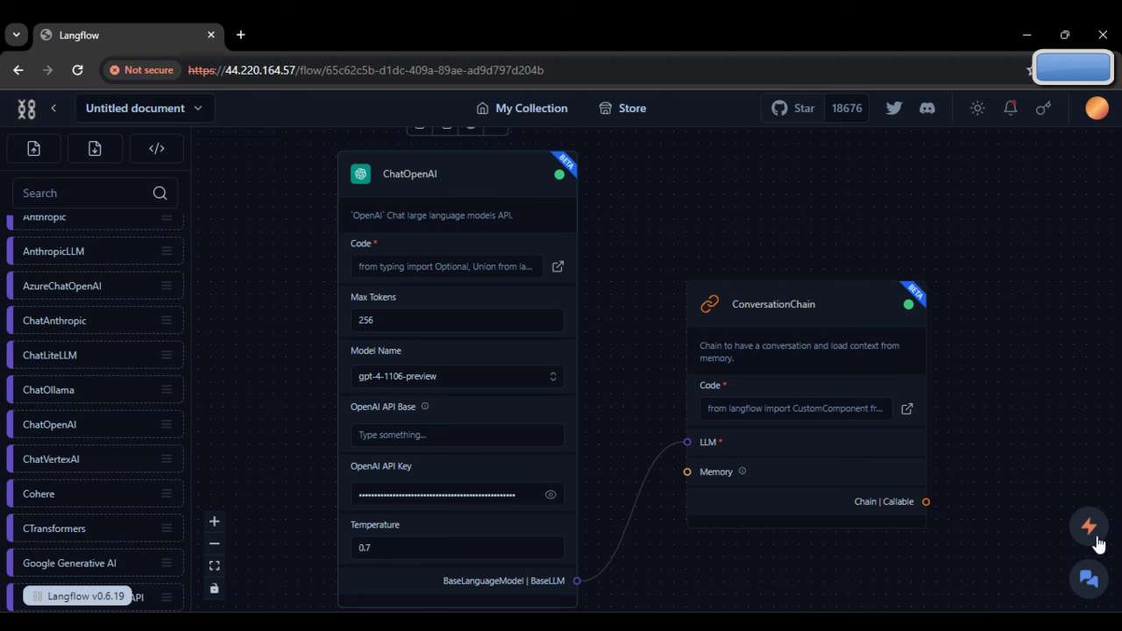
Step: Briefly reopen the chat to view the conversation history, and collapse the LLMs component category
{"action": "left_click", "coordinate": [1089, 582]}
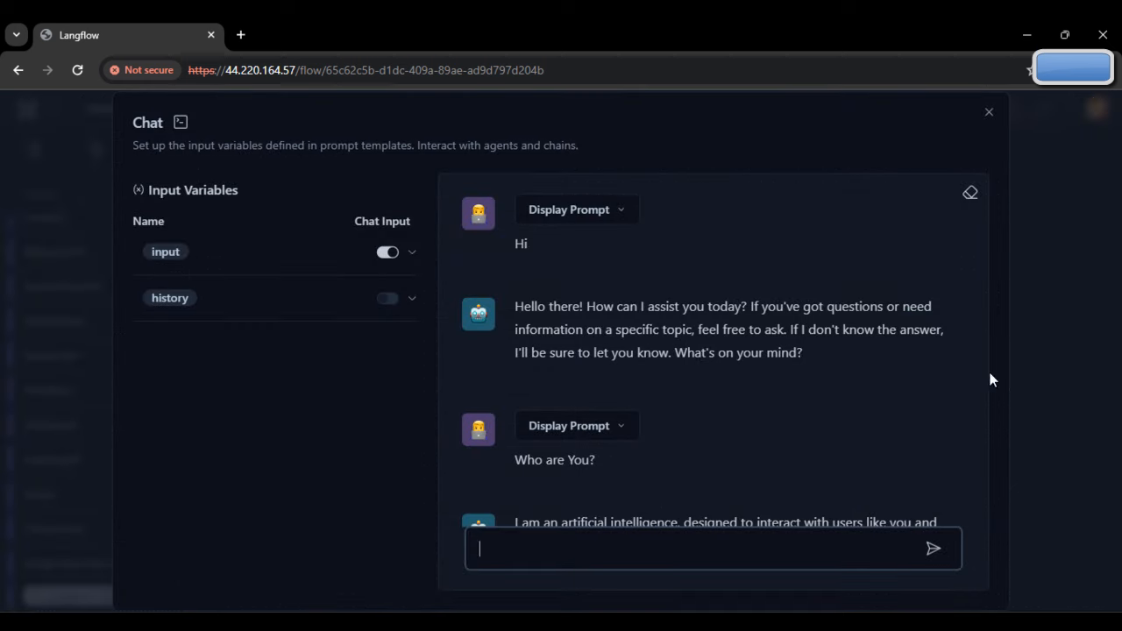
{"action": "double_click", "coordinate": [985, 112]}
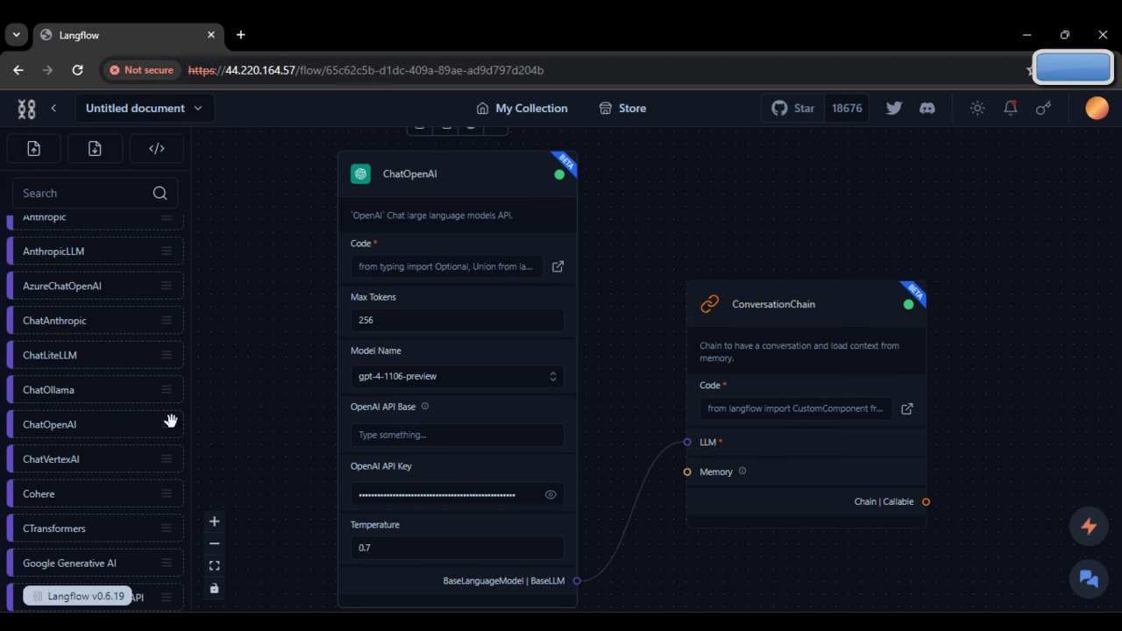
{"action": "scroll", "coordinate": [157, 408], "scroll_direction": "up", "scroll_amount": 3}
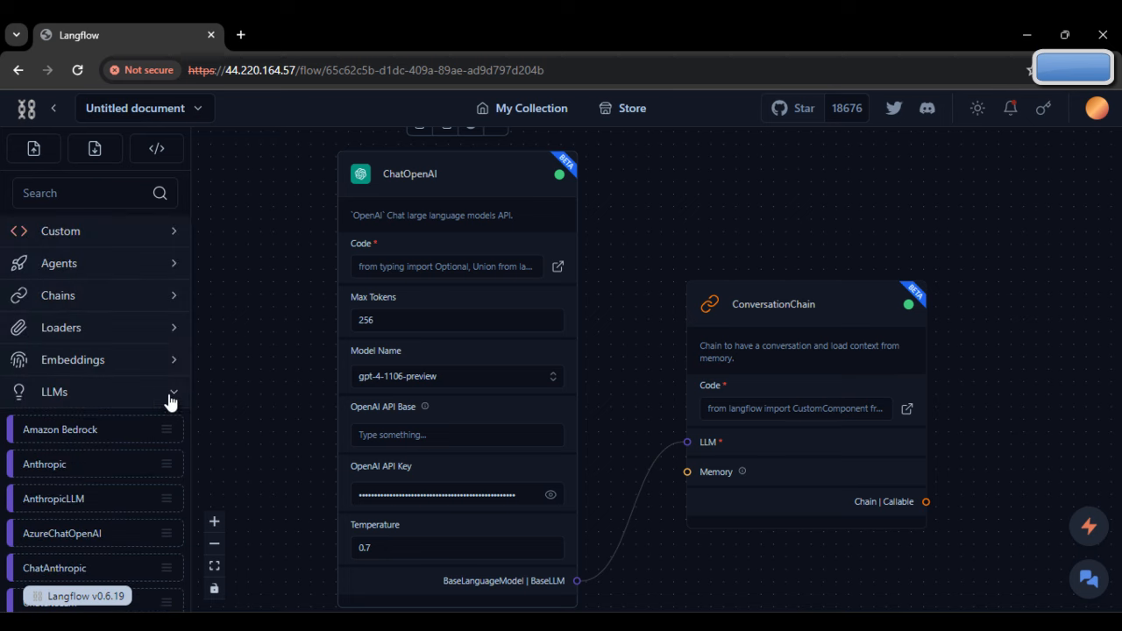
{"action": "left_click", "coordinate": [170, 397]}
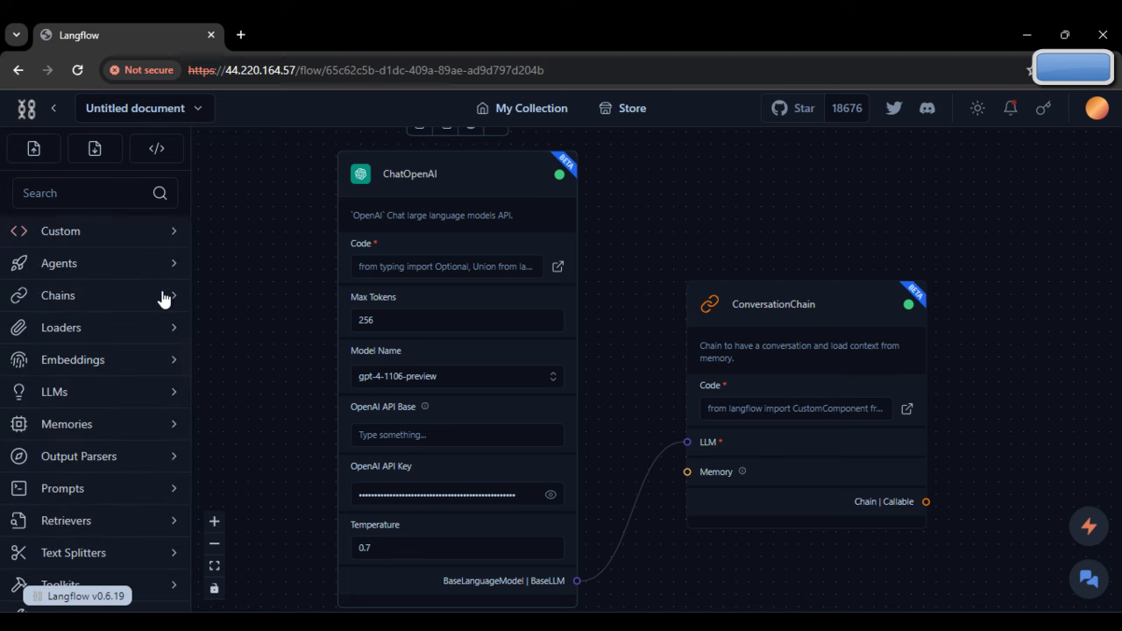